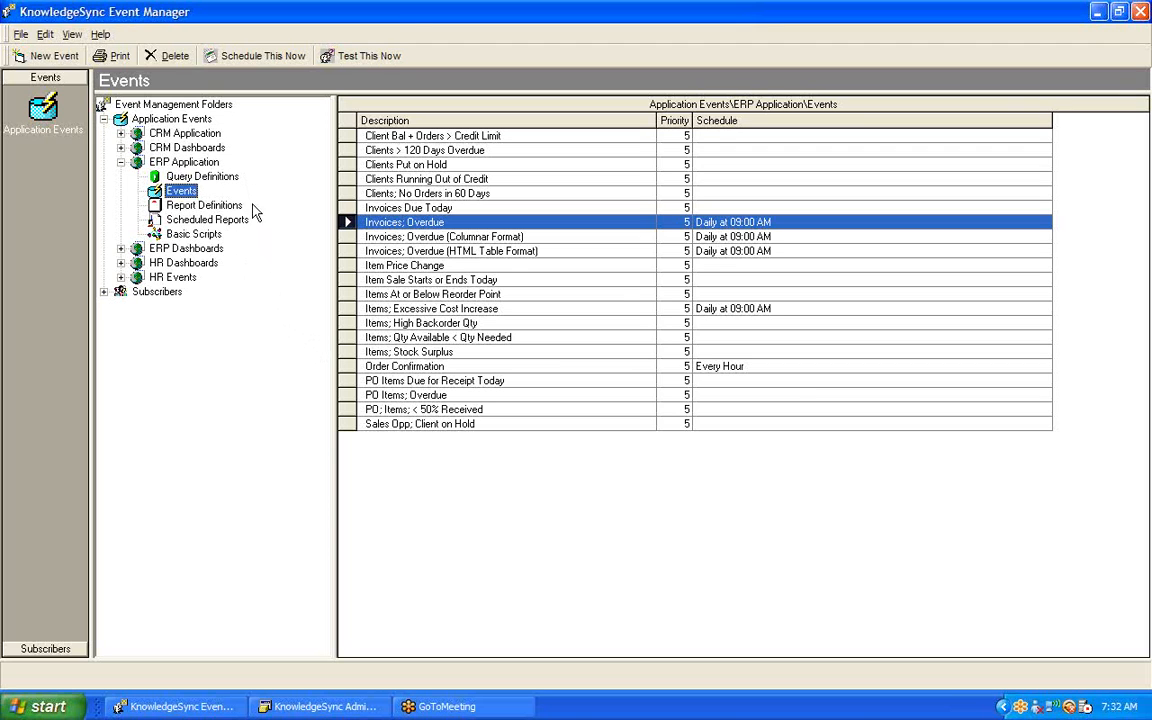
# Step: Open the Sample VB Script record in the ERP Application basic scripts and review its name, description and .bas file specification
pyautogui.click(200, 235)
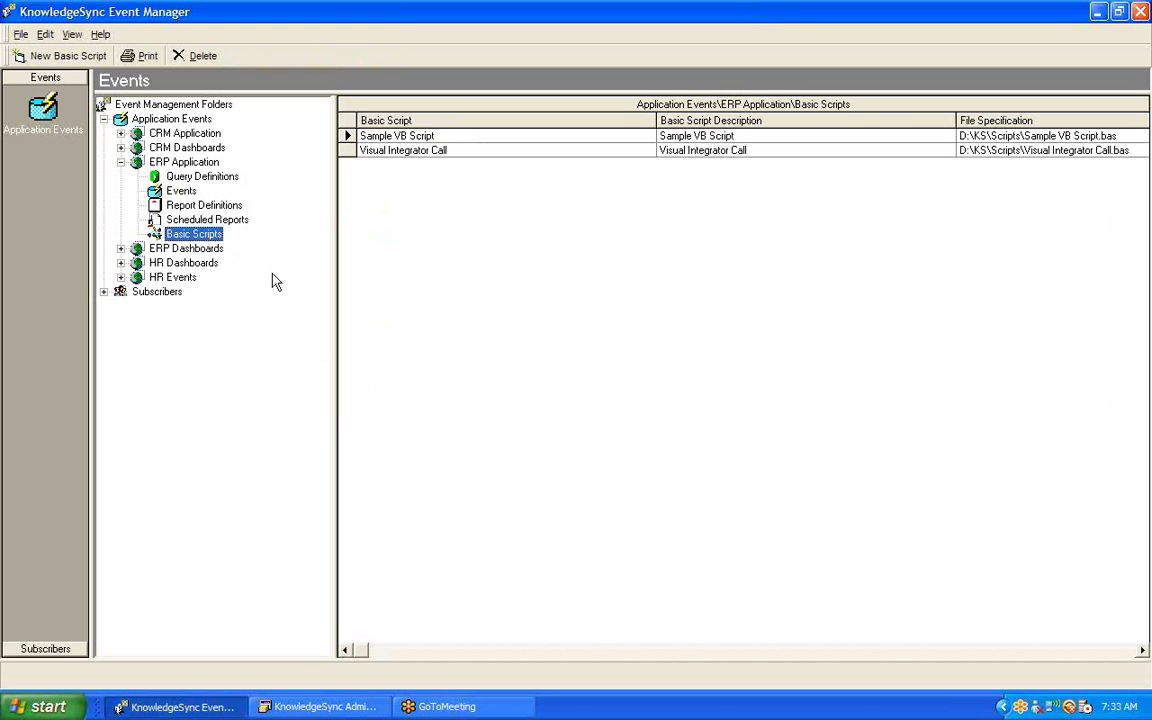
pyautogui.doubleClick(362, 141)
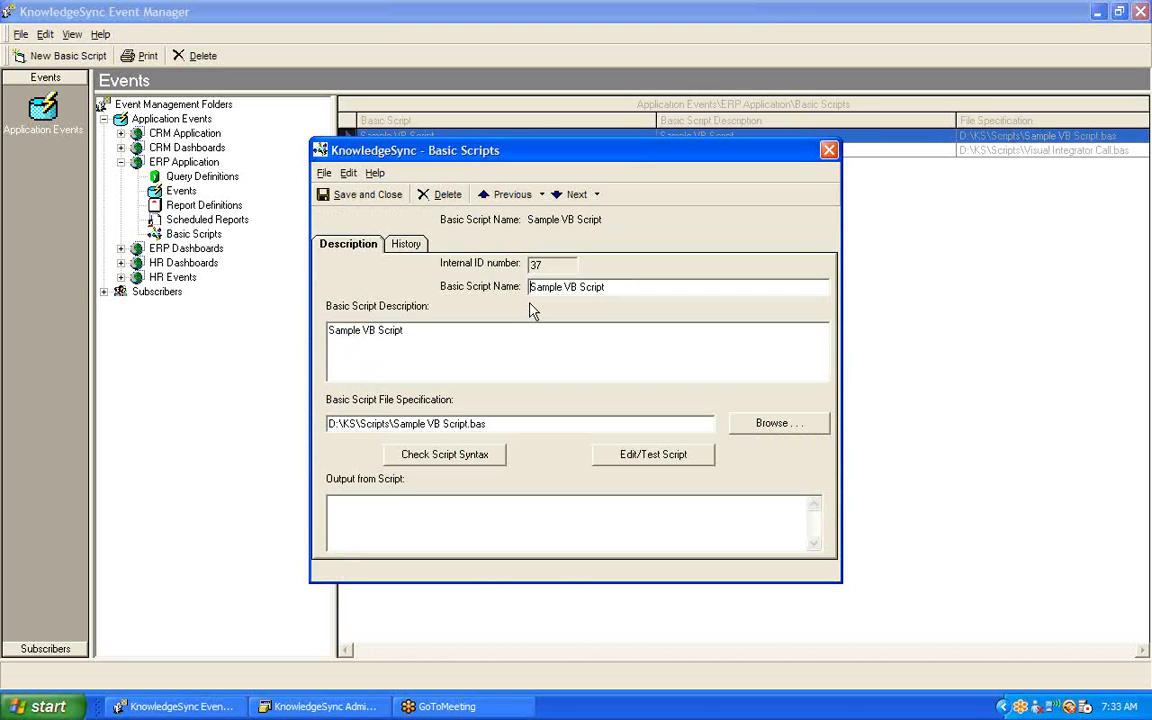
pyautogui.doubleClick(641, 284)
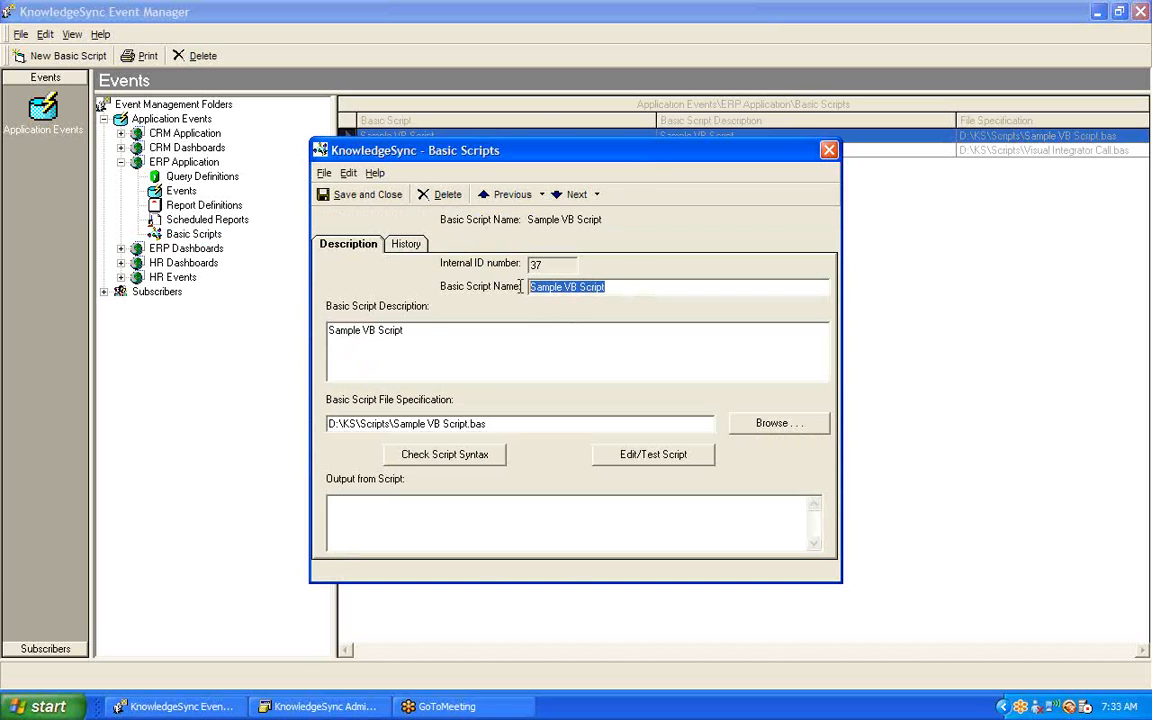
pyautogui.moveTo(403, 330); pyautogui.dragTo(325, 337)
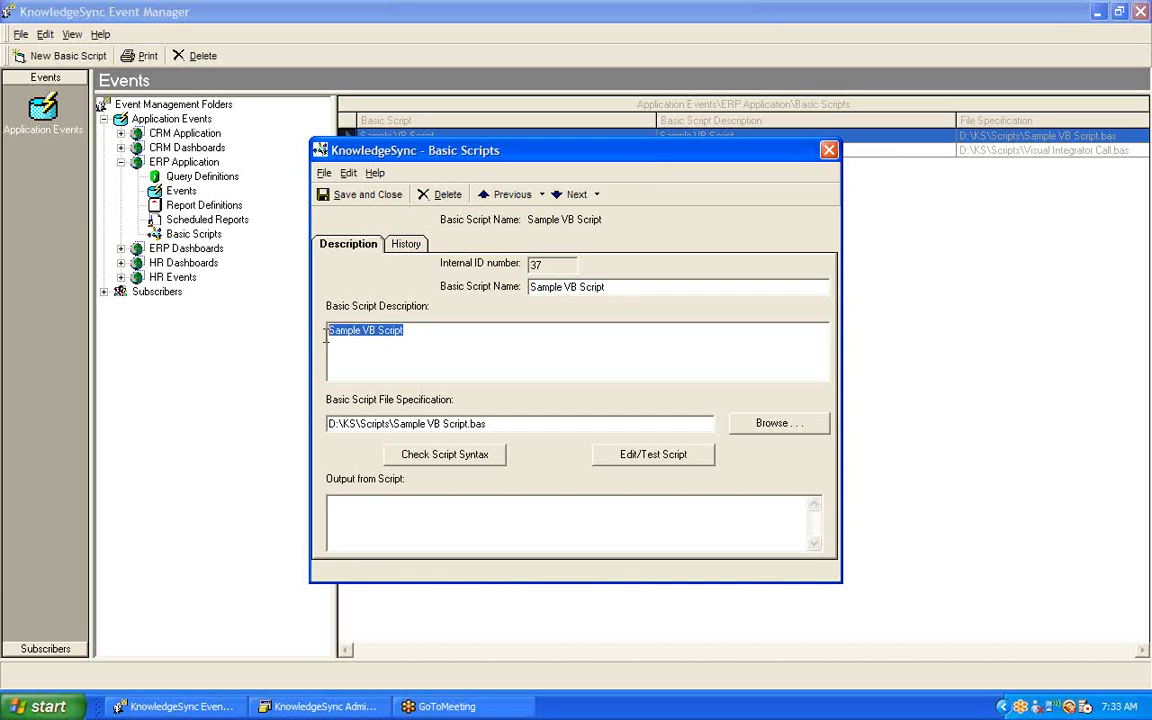
pyautogui.click(498, 423)
pyautogui.moveTo(512, 423); pyautogui.dragTo(327, 424)
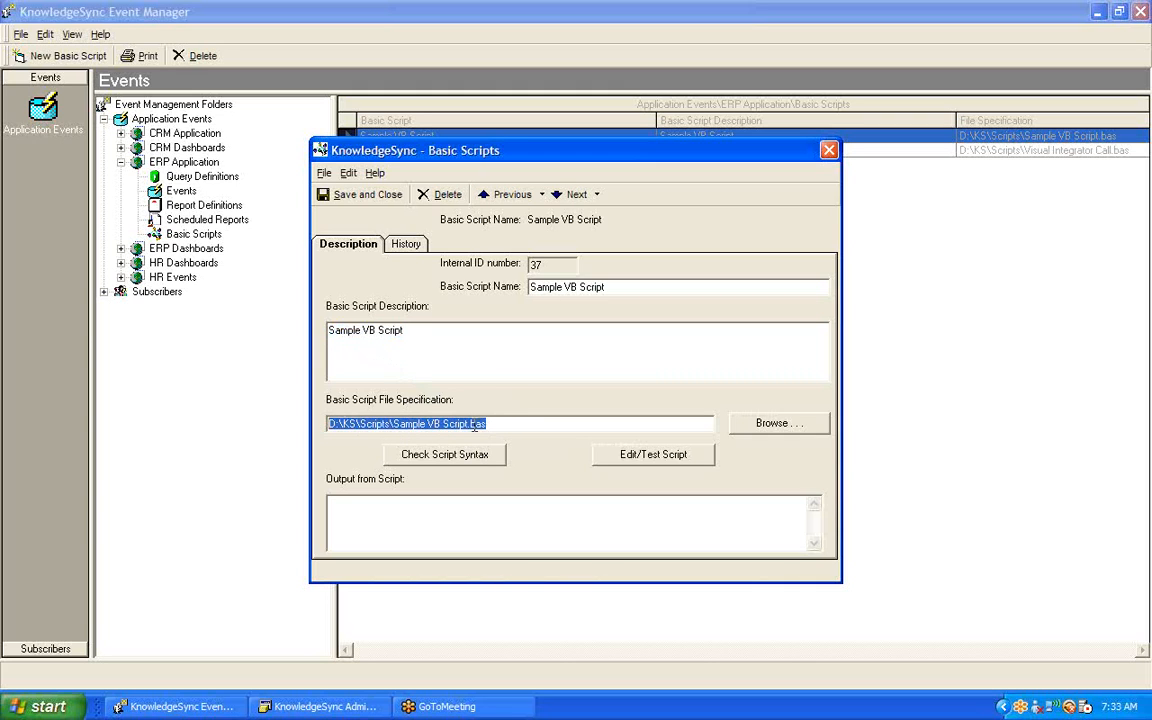
pyautogui.moveTo(469, 424); pyautogui.dragTo(490, 424)
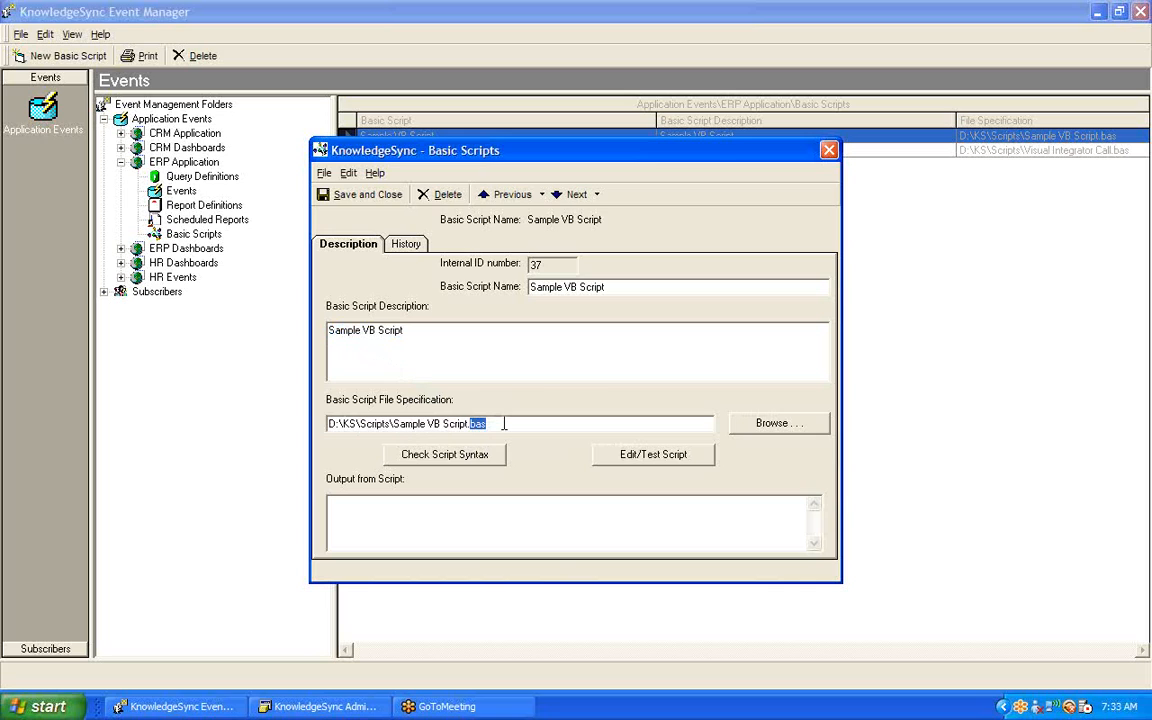
pyautogui.click(504, 424)
# Step: Examine the Sample VB Script code and its declared functions in the script editor, and close the editor and the script record
pyautogui.click(655, 456)
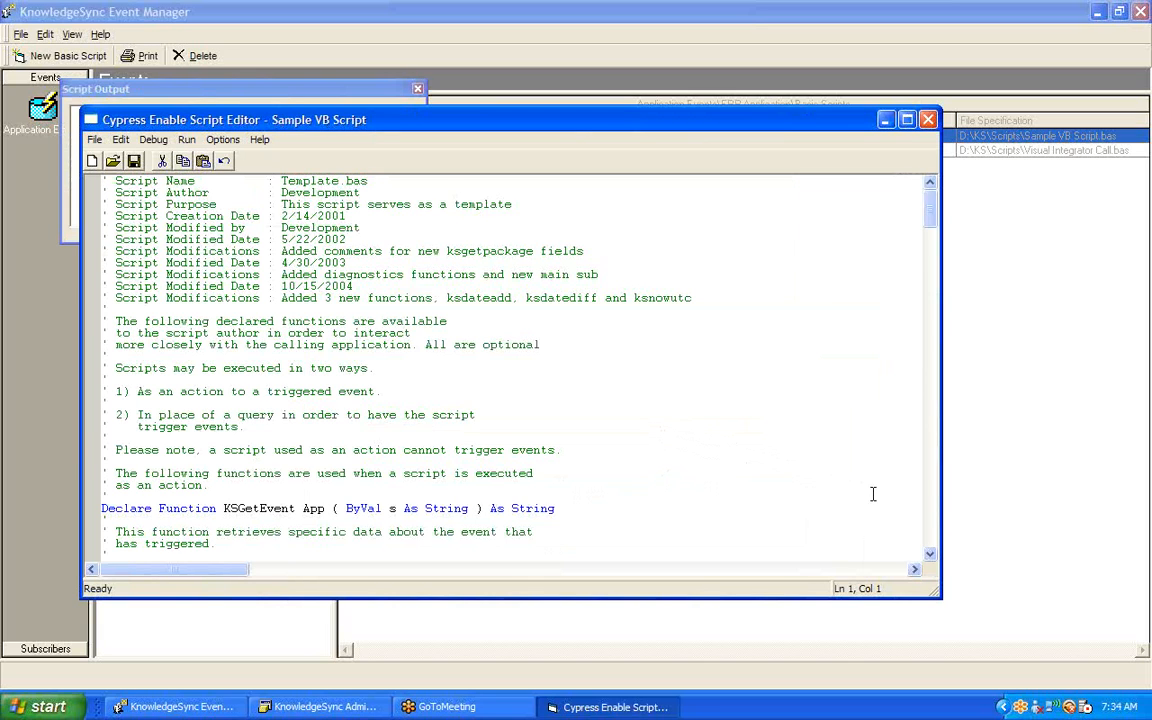
pyautogui.click(930, 555)
pyautogui.moveTo(930, 556); pyautogui.dragTo(930, 558)
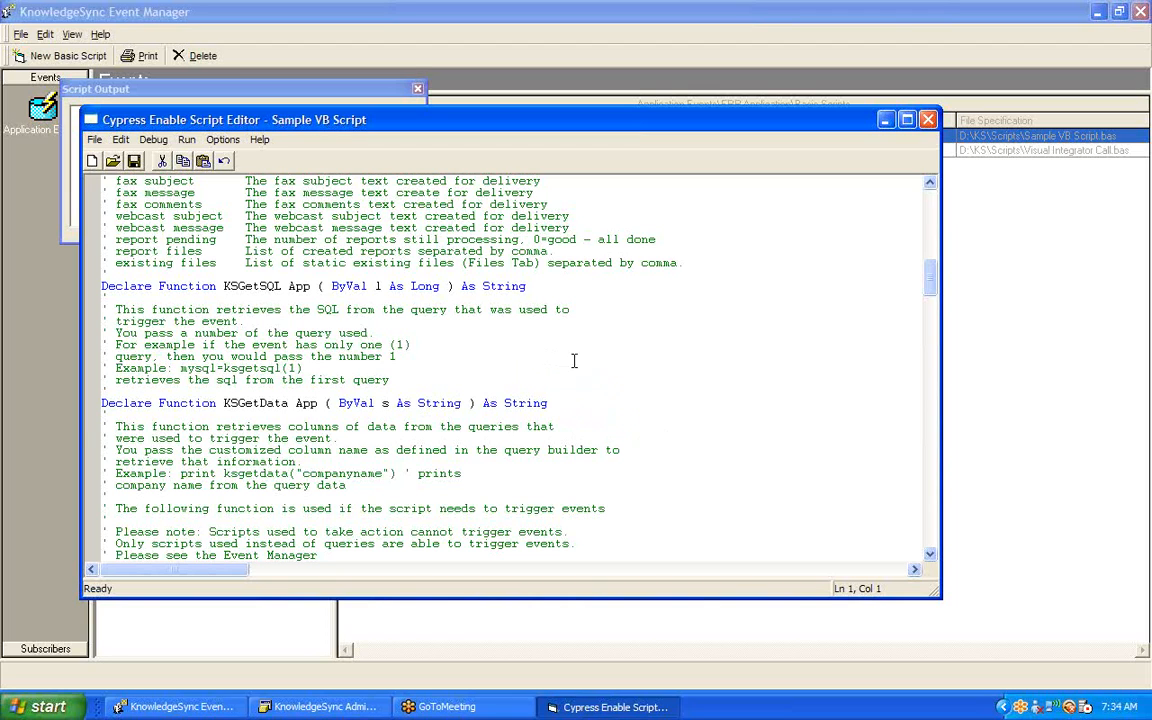
pyautogui.click(928, 121)
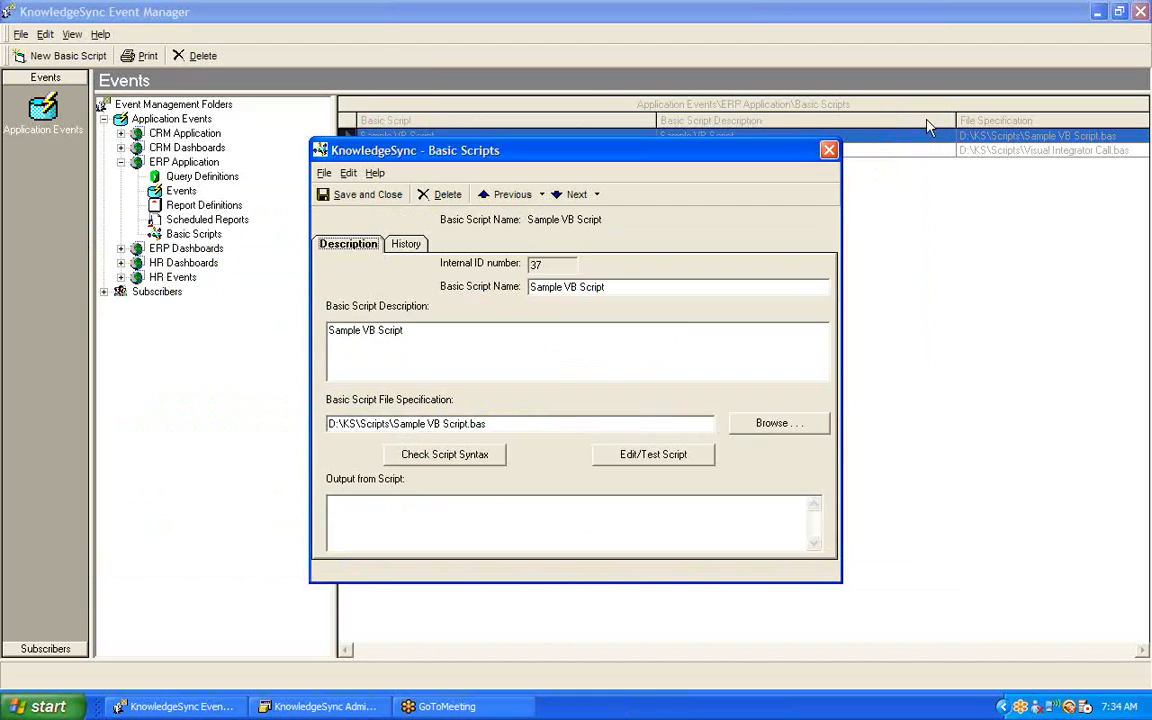
pyautogui.click(828, 152)
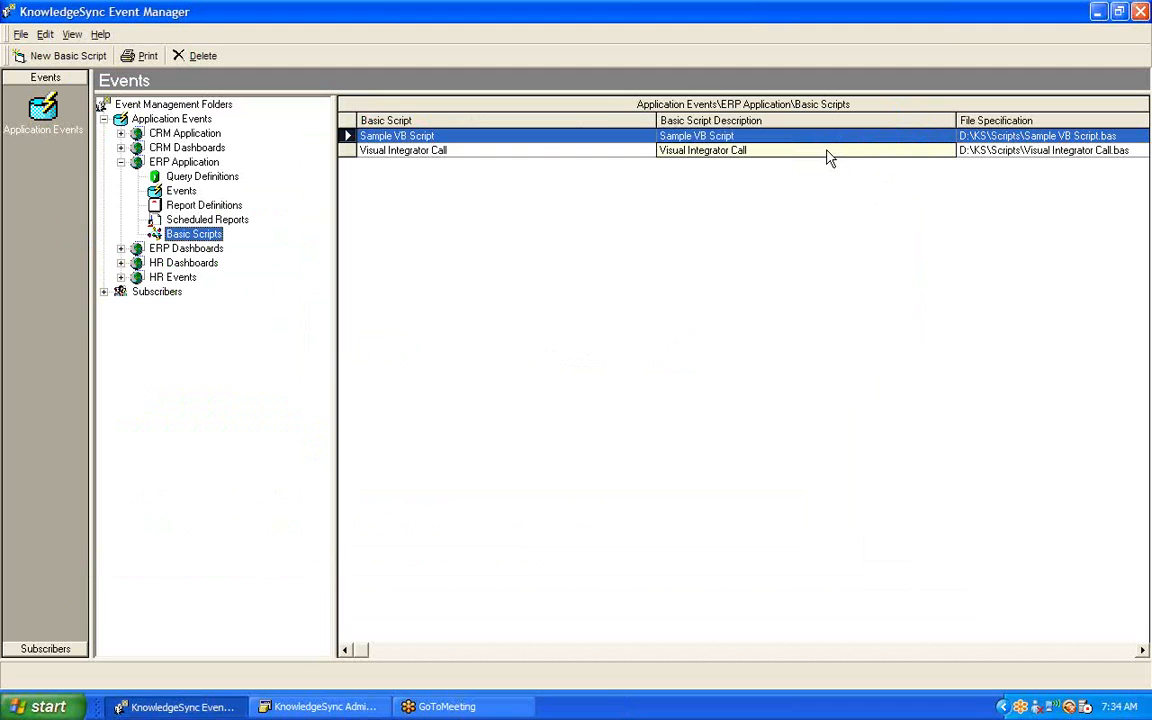
# Step: Open the "Invoices; Overdue" event of the ERP Application and display the queries it uses
pyautogui.click(181, 191)
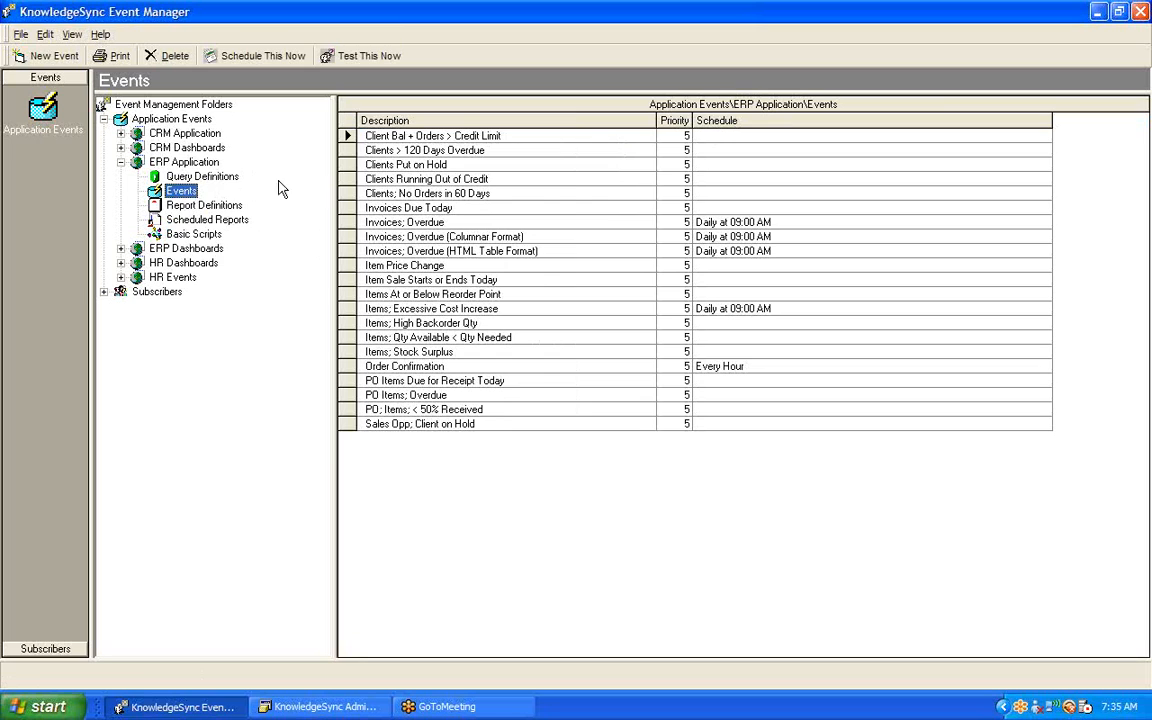
pyautogui.click(345, 221)
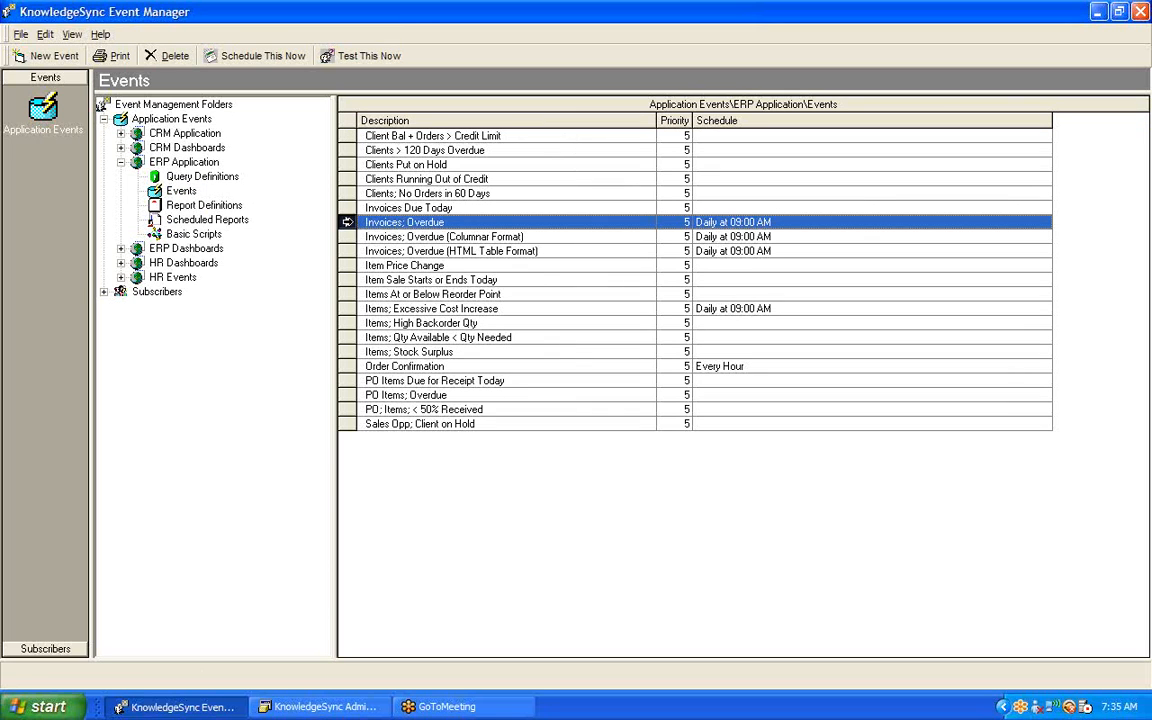
pyautogui.click(493, 224)
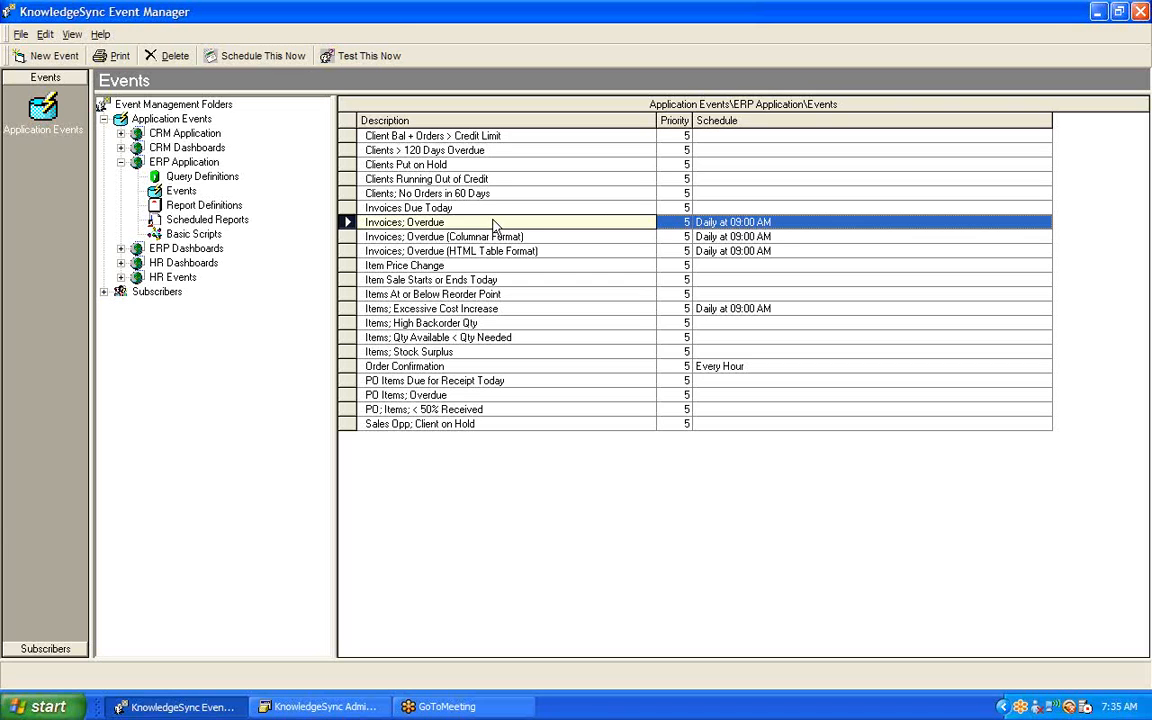
pyautogui.doubleClick(493, 226)
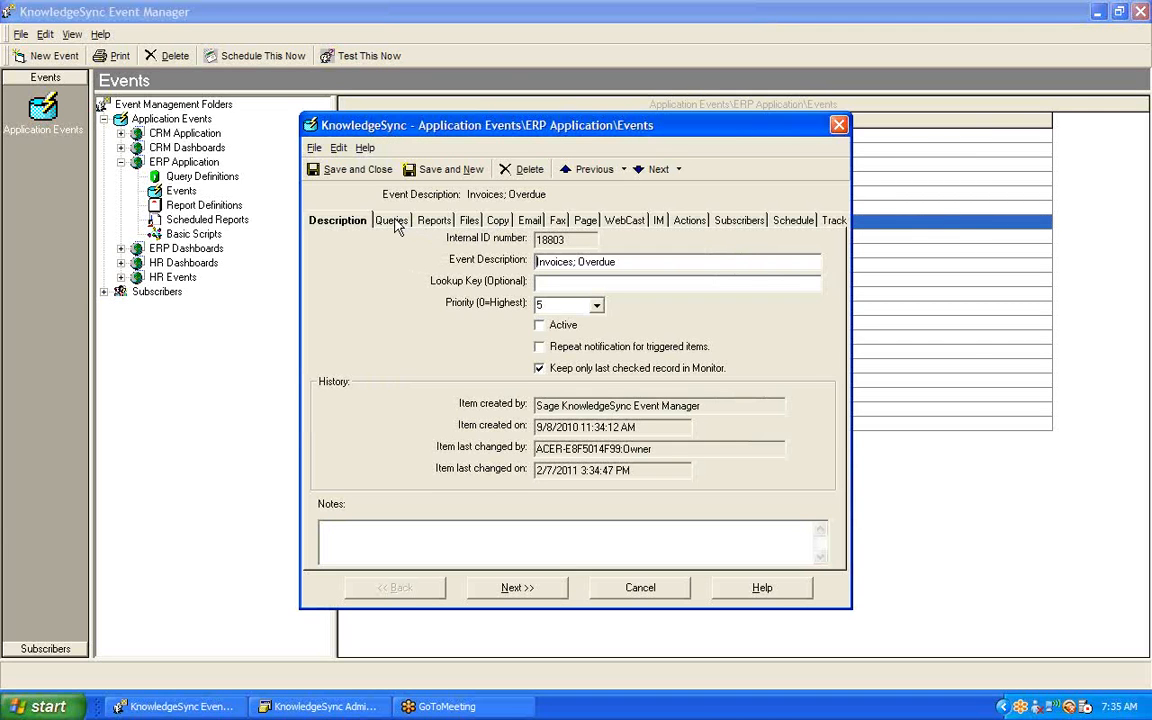
pyautogui.click(392, 221)
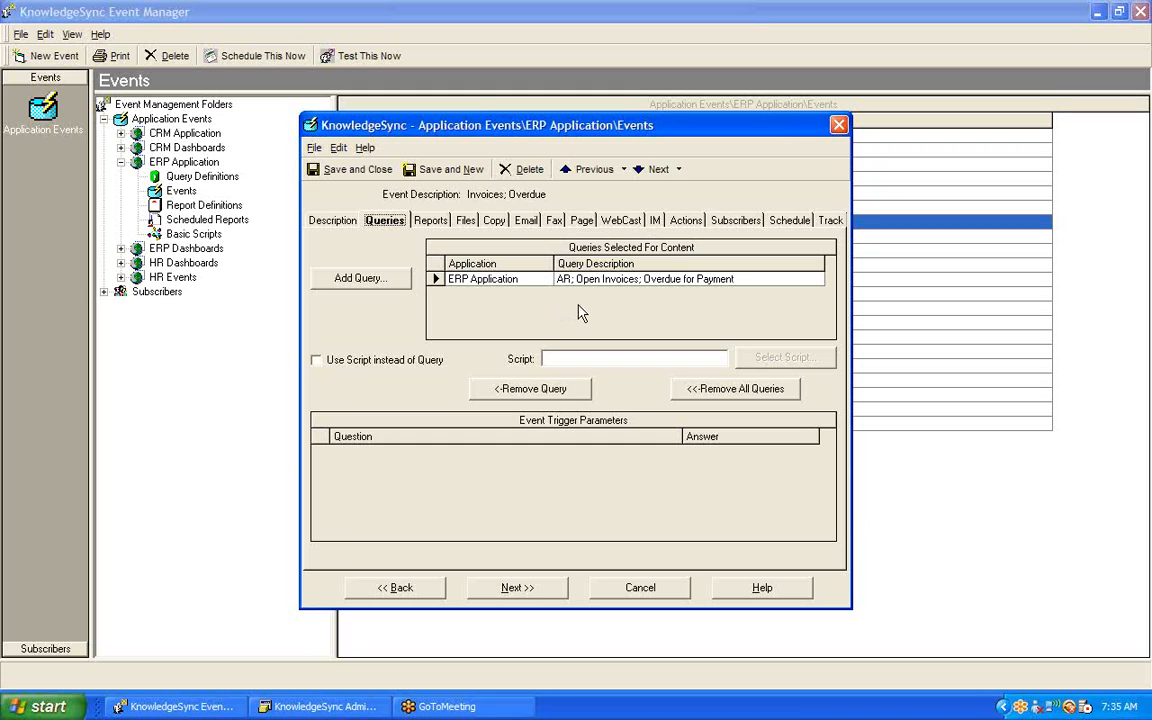
# Step: Add Sample VB Script as a Run Basic Script action of the "Invoices; Overdue" event, and save and close the event
pyautogui.click(684, 221)
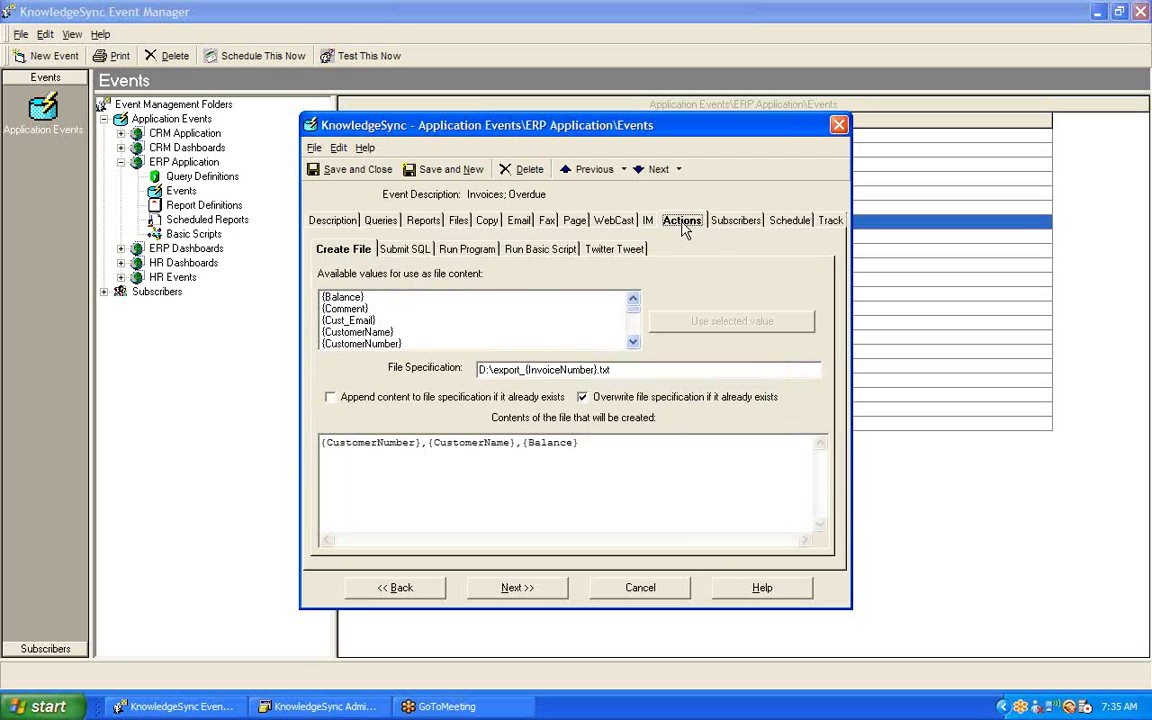
pyautogui.click(538, 252)
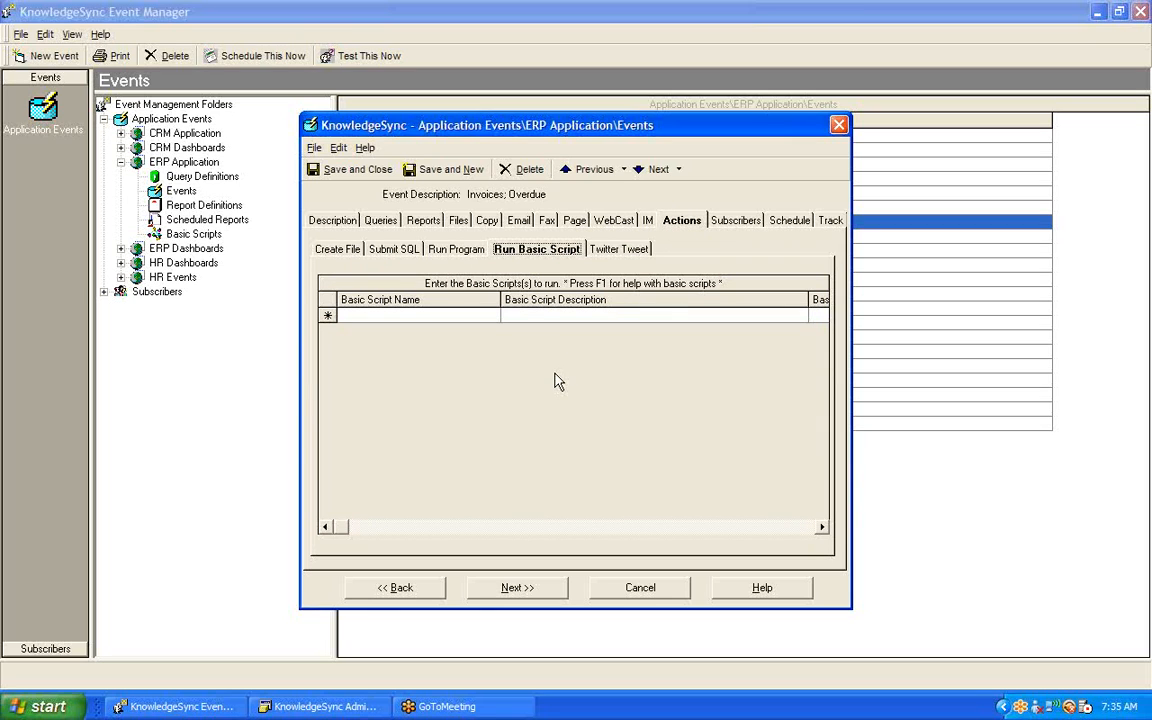
pyautogui.click(470, 315)
pyautogui.click(492, 315)
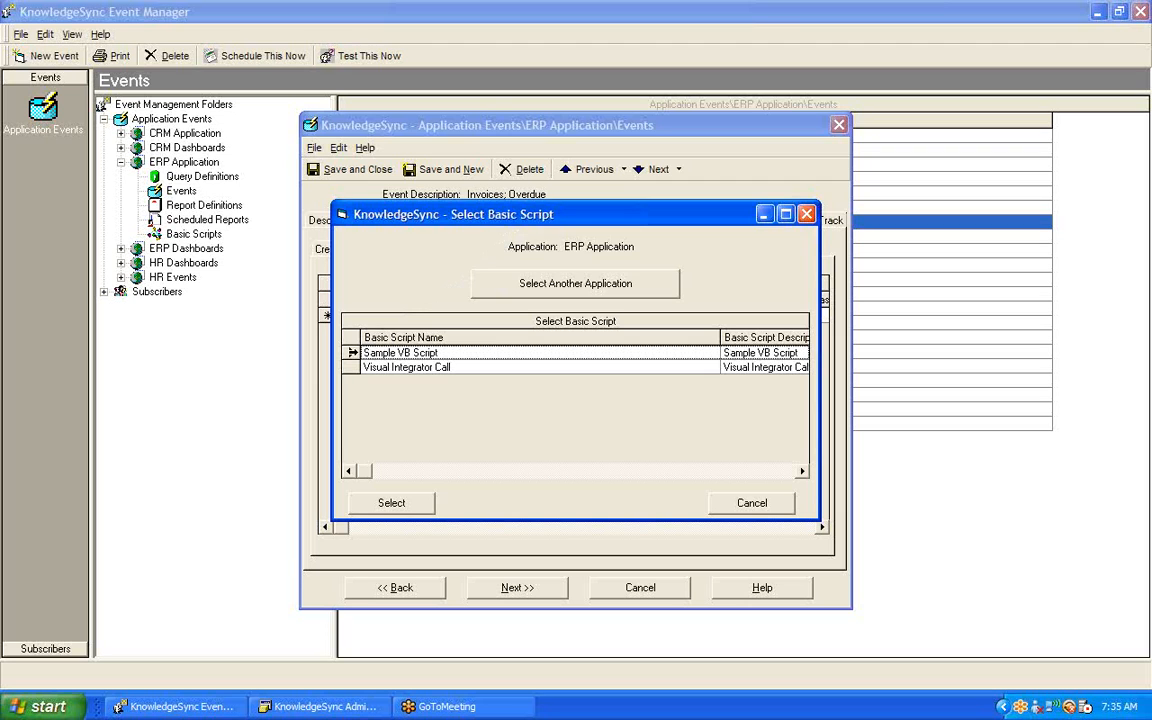
pyautogui.doubleClick(352, 353)
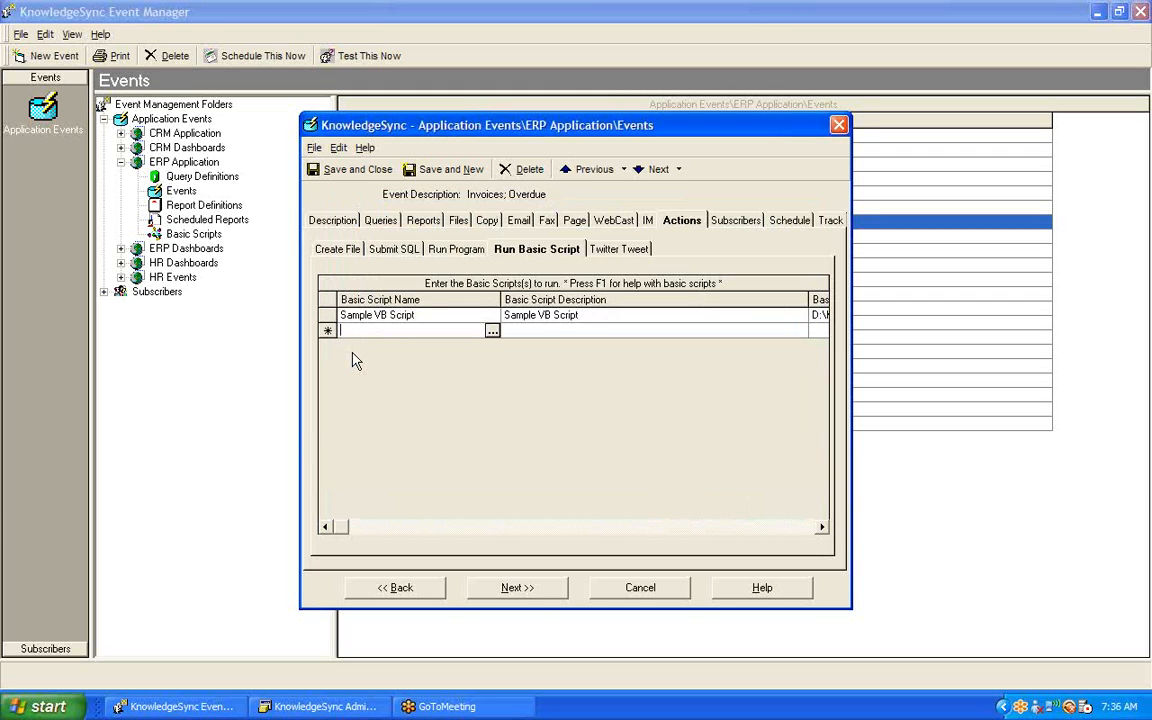
pyautogui.press('Up')
pyautogui.click(327, 315)
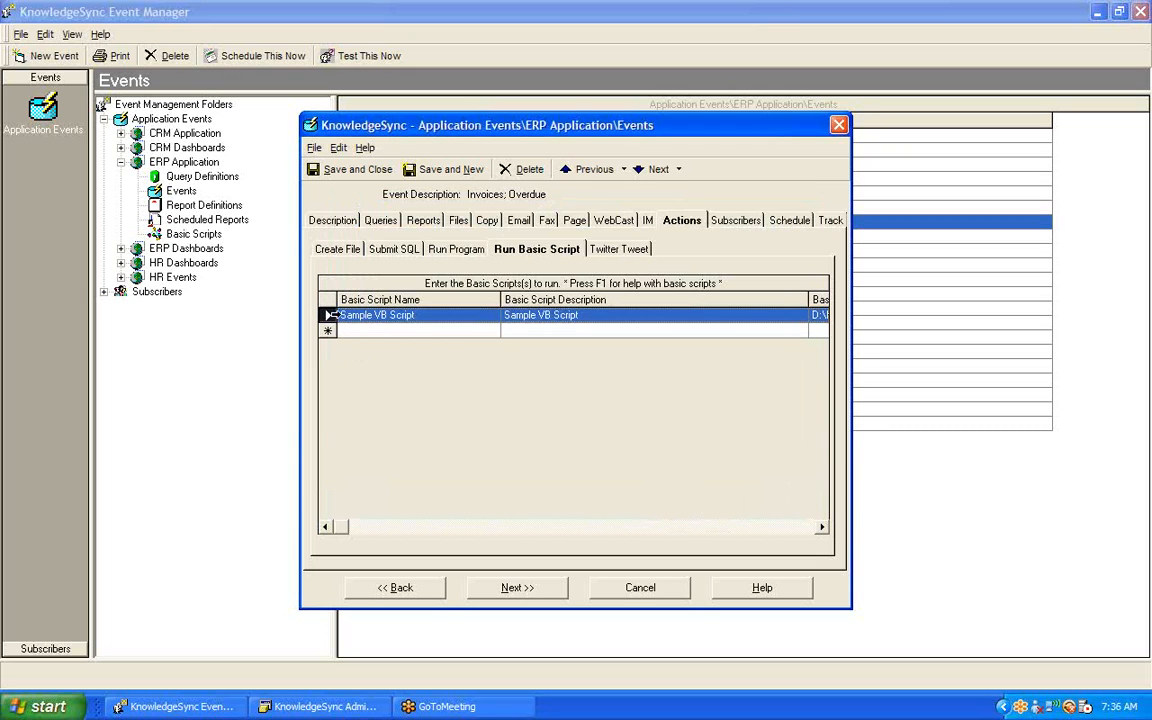
pyautogui.click(421, 315)
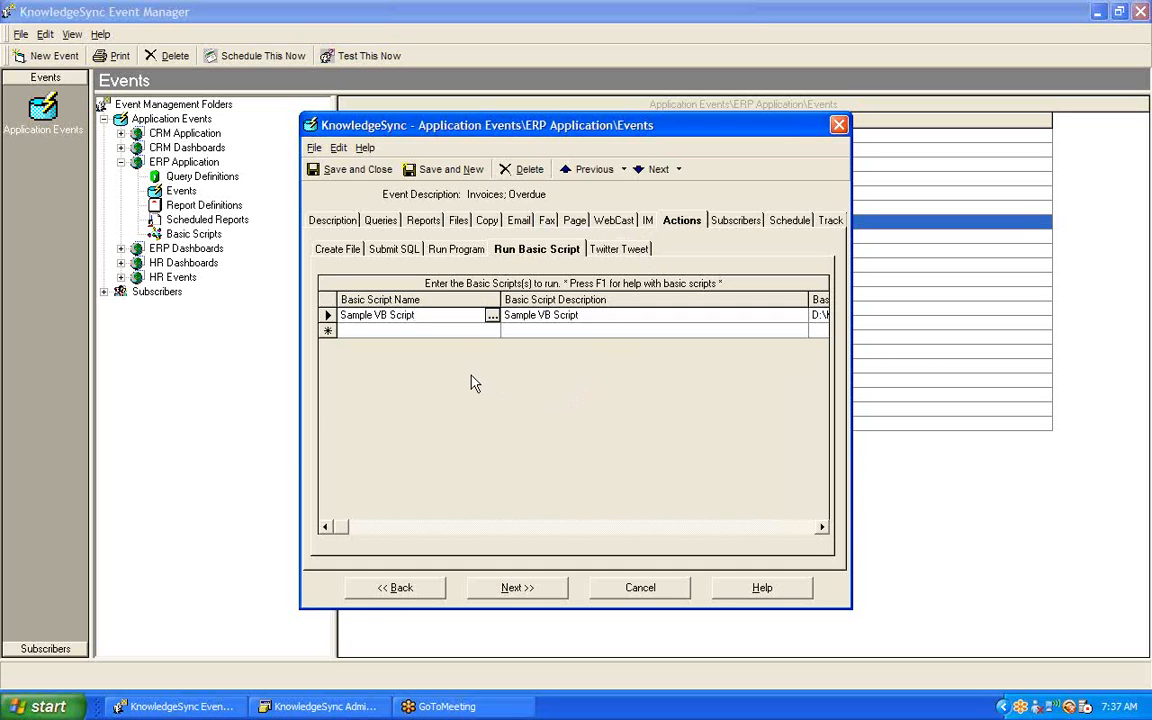
pyautogui.click(360, 172)
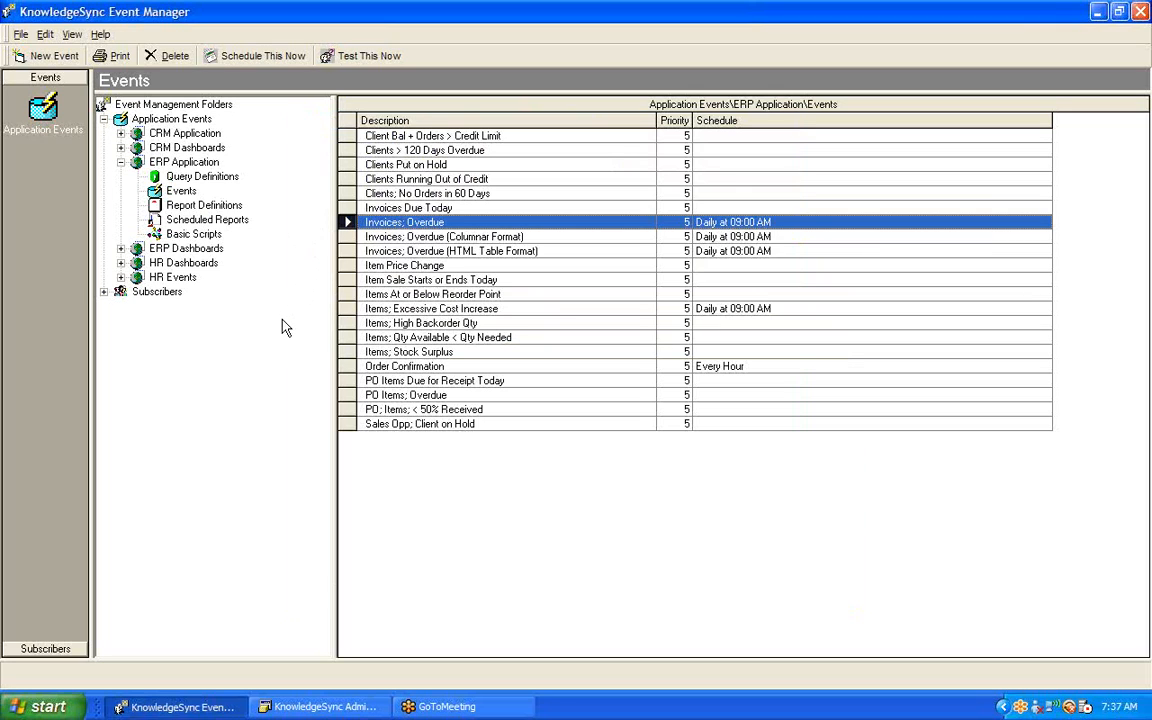
# Step: Switch to KnowledgeSync Administrator, check the Action Server's status details, and return to the Event Manager
pyautogui.click(329, 707)
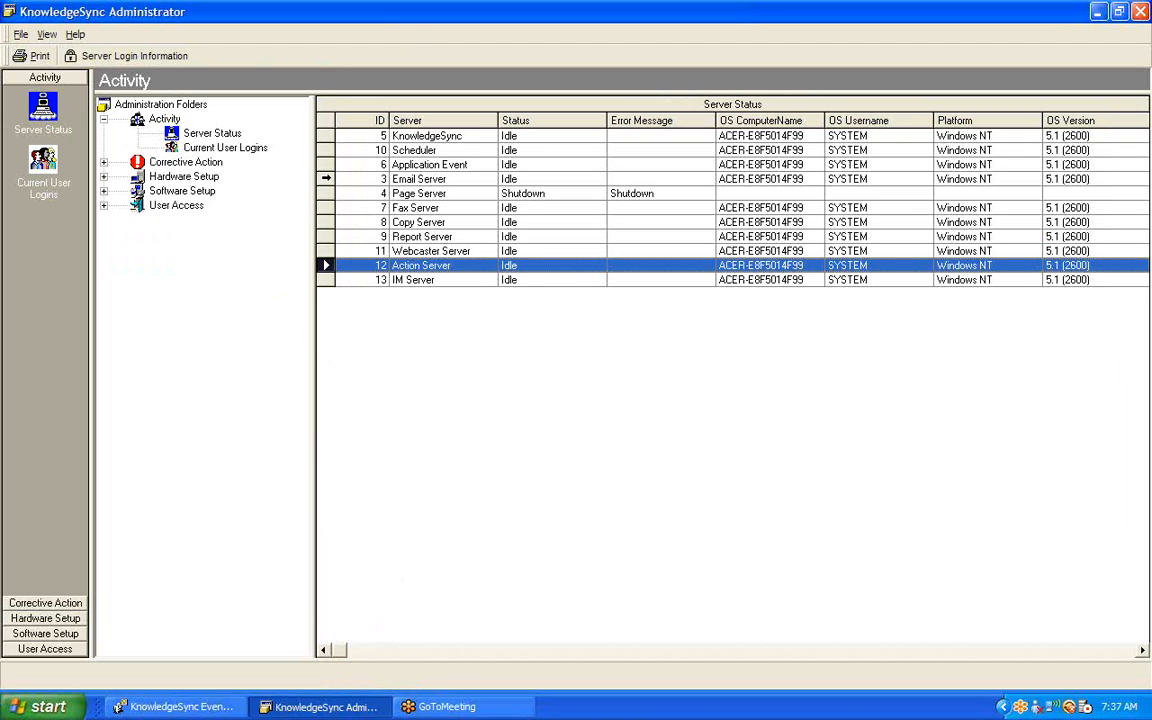
pyautogui.click(321, 179)
pyautogui.click(323, 194)
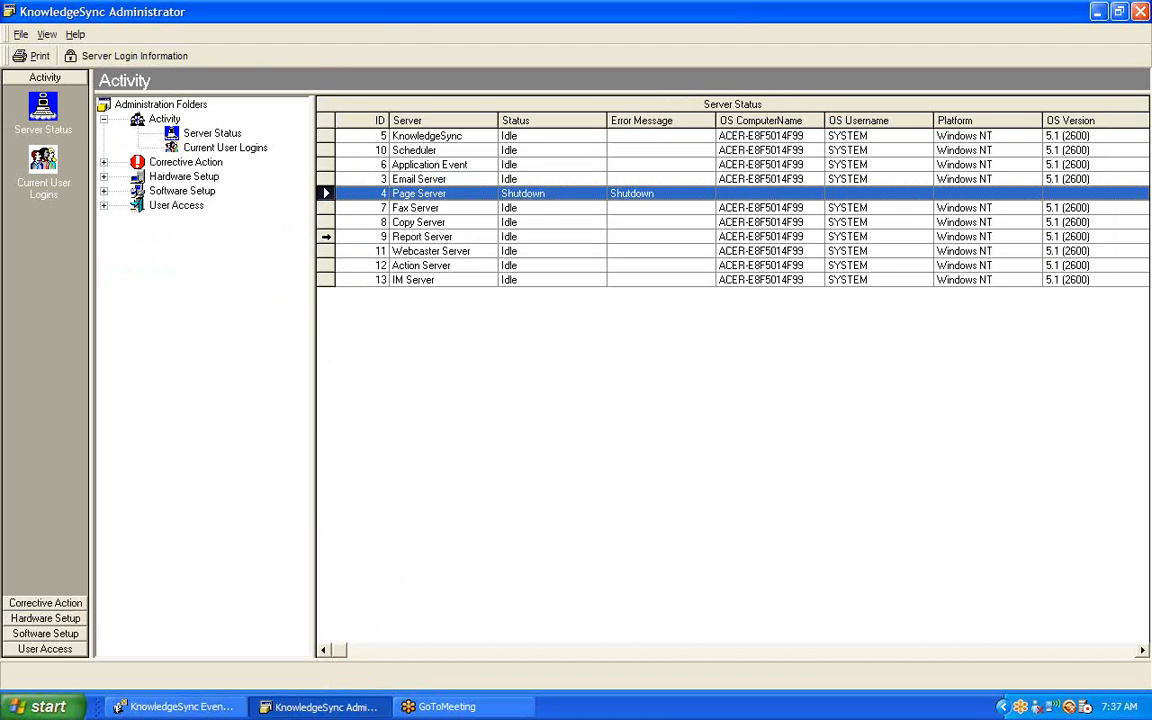
pyautogui.click(323, 237)
pyautogui.click(326, 265)
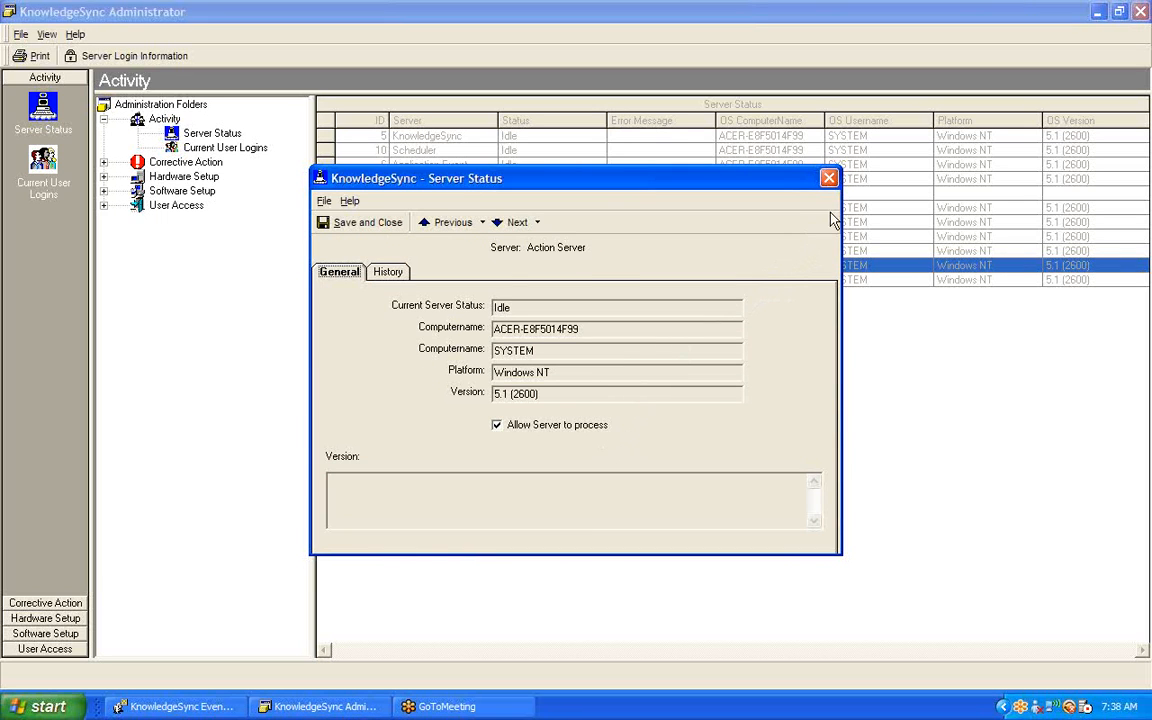
pyautogui.click(829, 180)
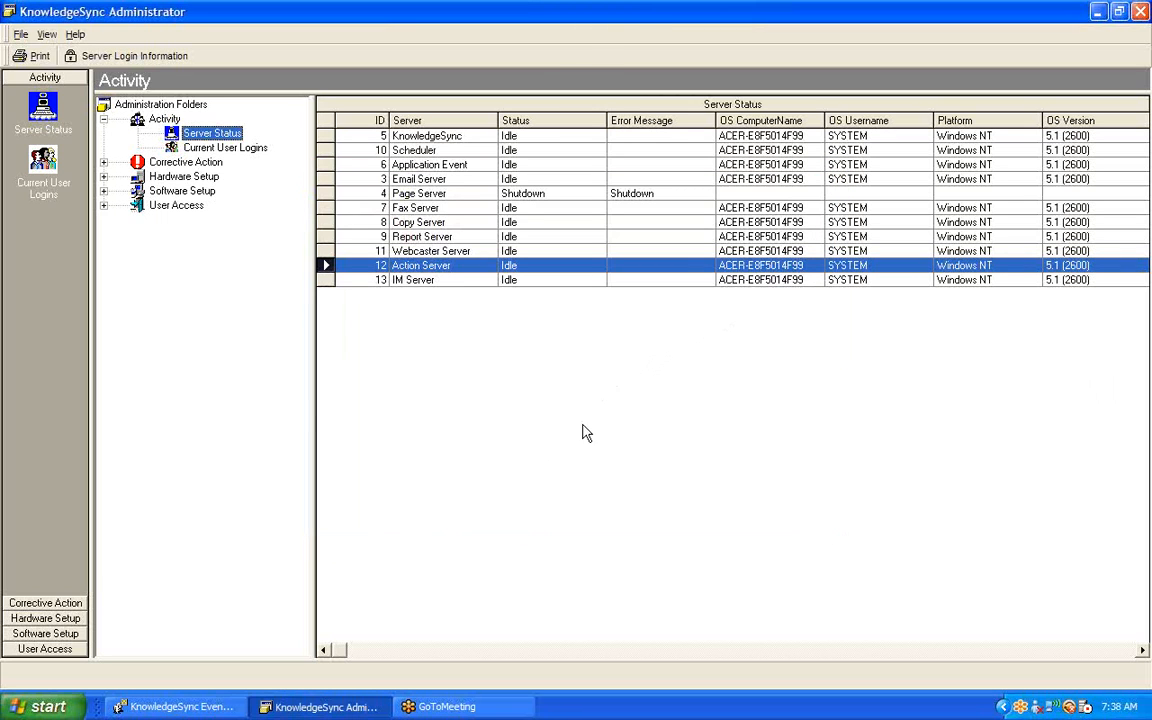
pyautogui.click(180, 707)
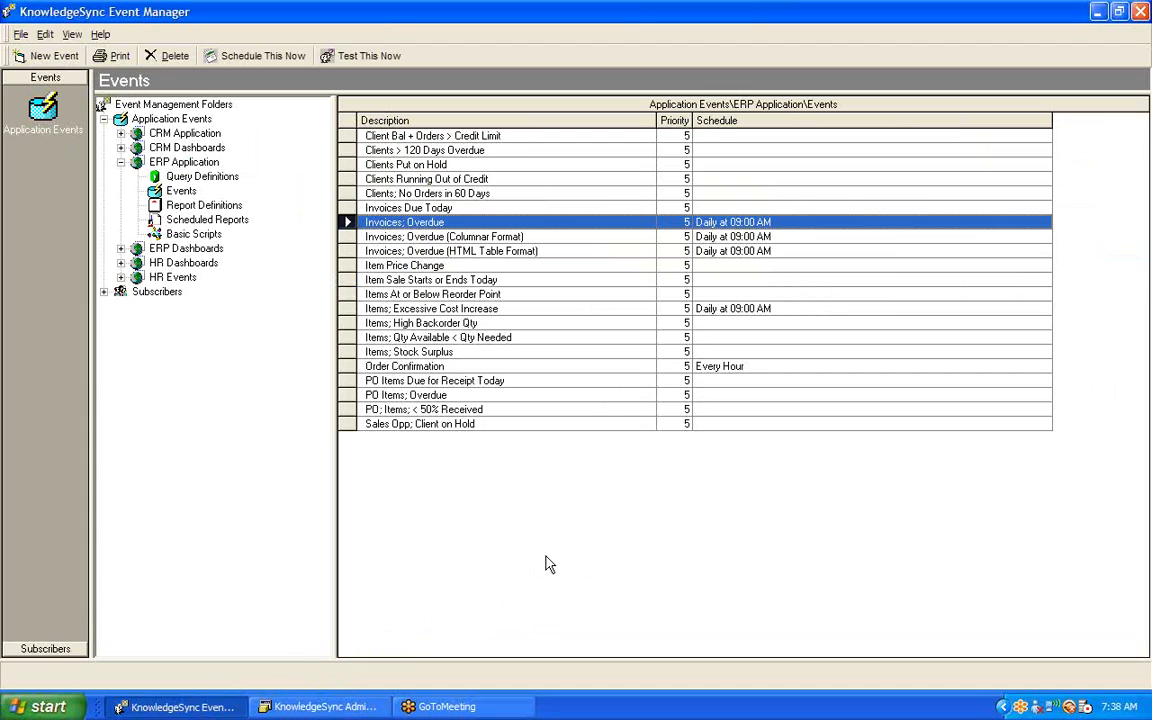